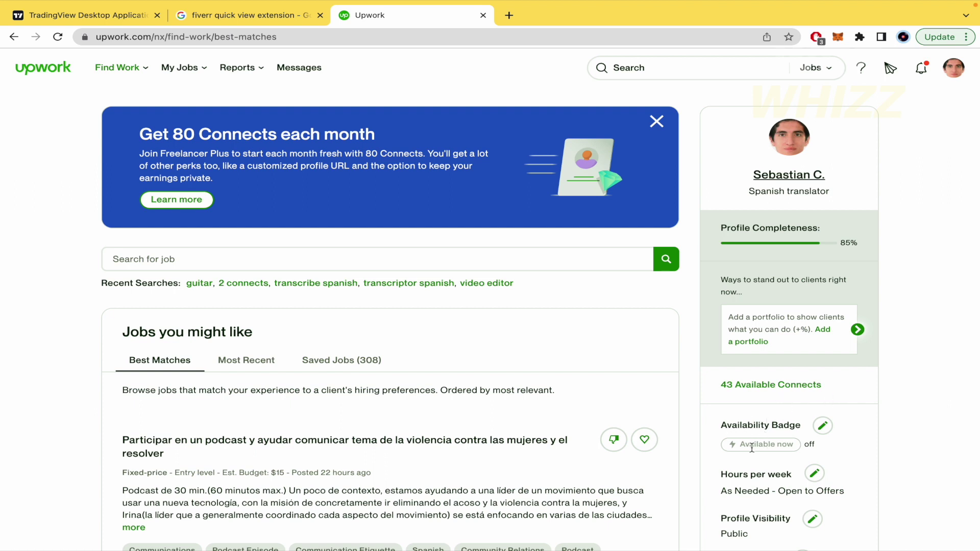
Open the Availability Badge settings from the Find Work sidebar
click(823, 427)
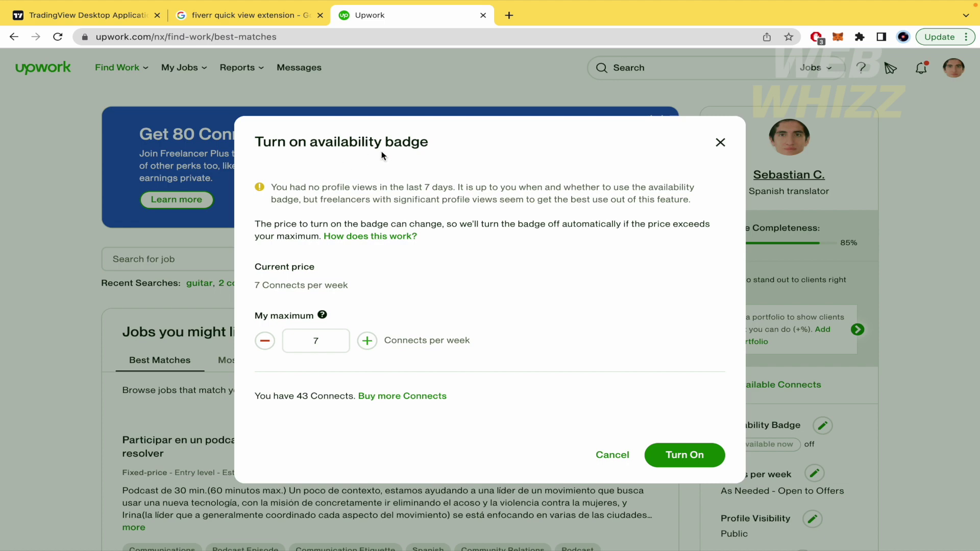
click(344, 241)
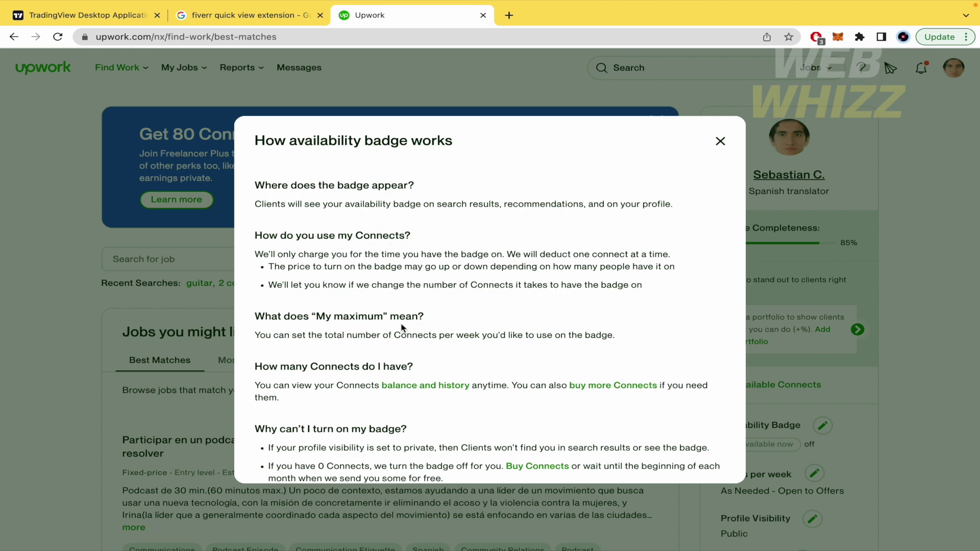
scroll(402, 329, down, 2)
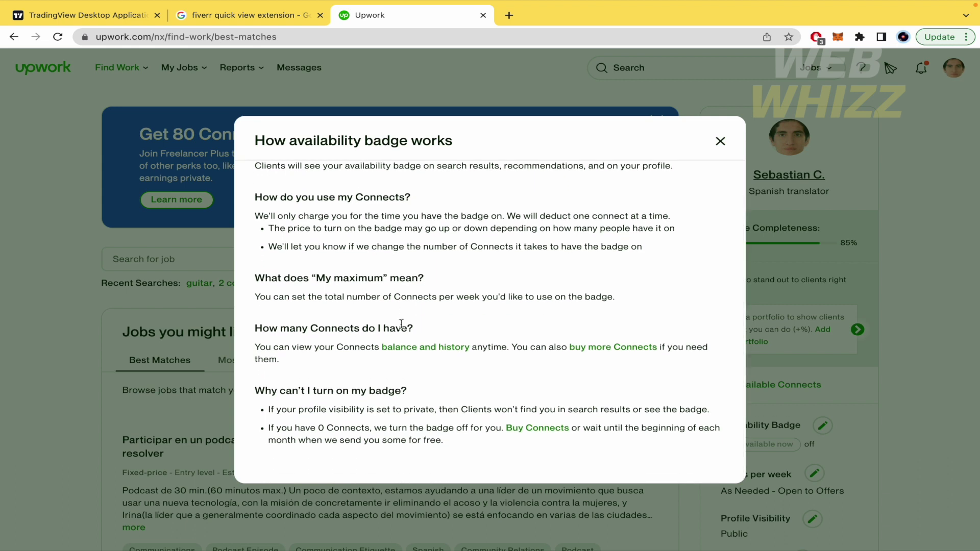
click(720, 143)
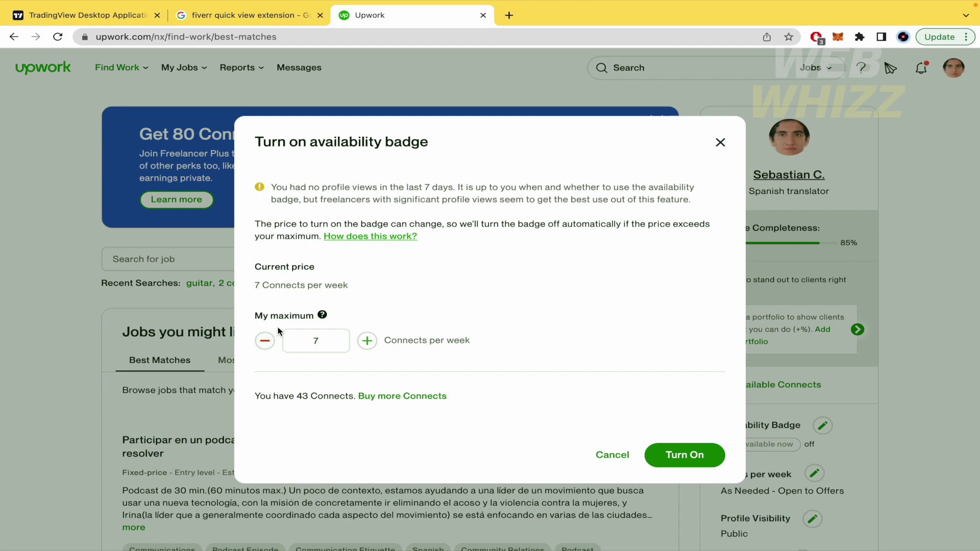
click(367, 340)
click(367, 341)
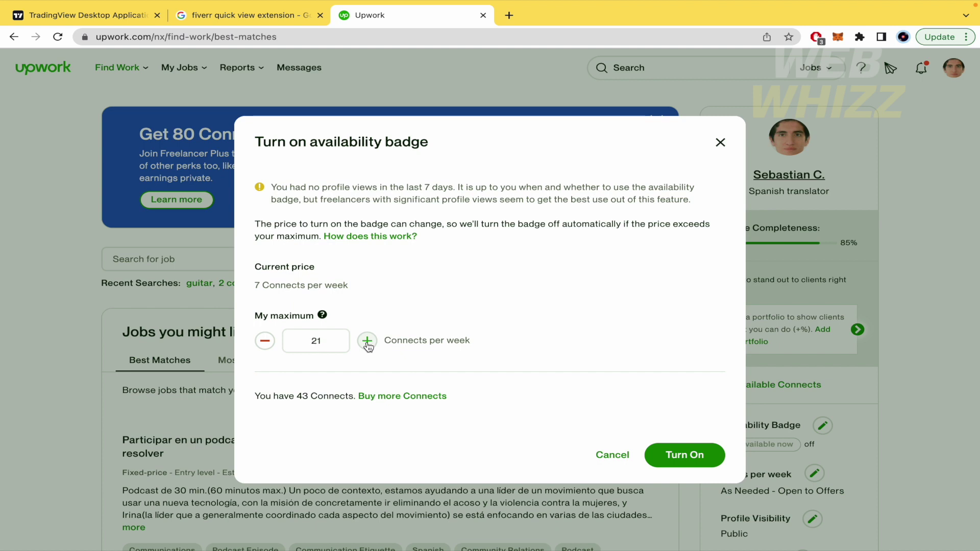
click(367, 341)
click(265, 340)
click(264, 341)
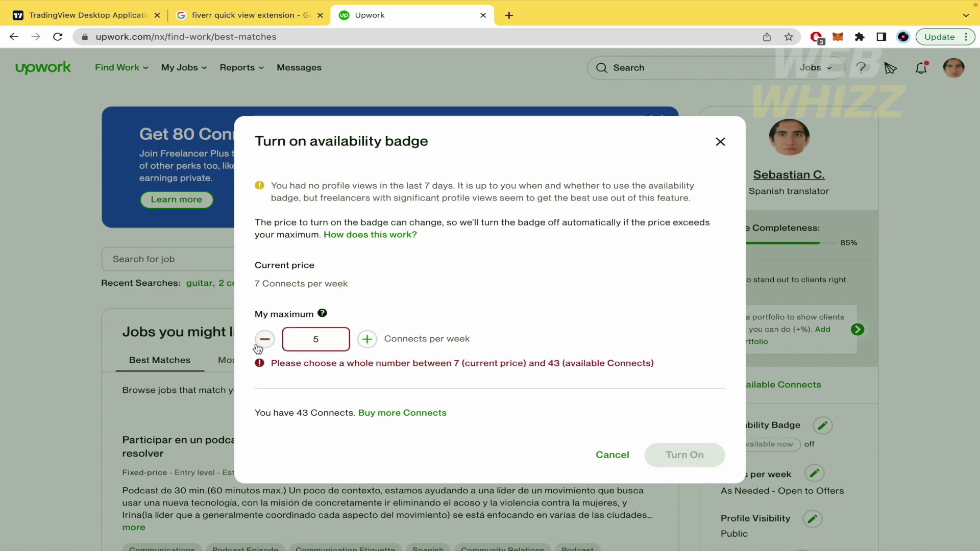
click(374, 347)
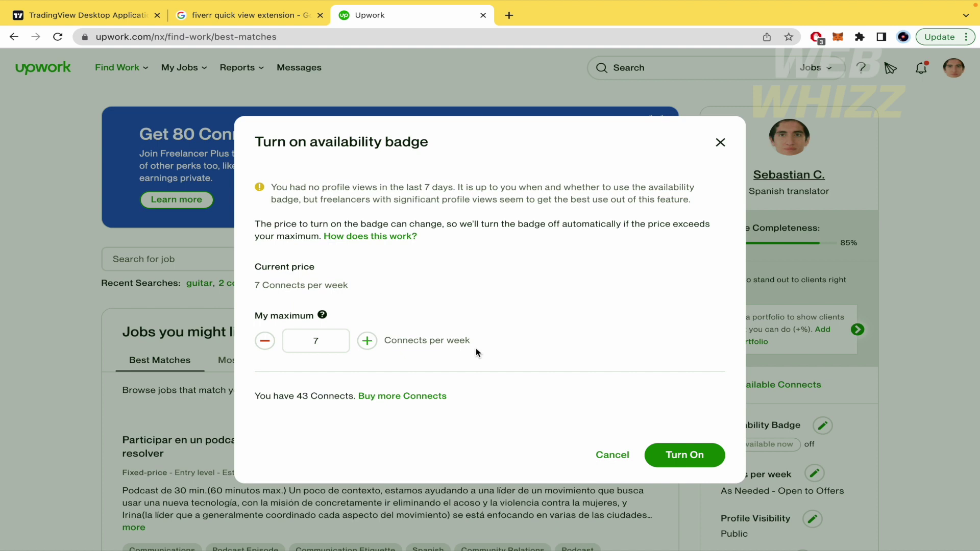
Increase the My maximum Connects per week field from 7 up to 20
click(368, 341)
click(367, 341)
click(367, 341)
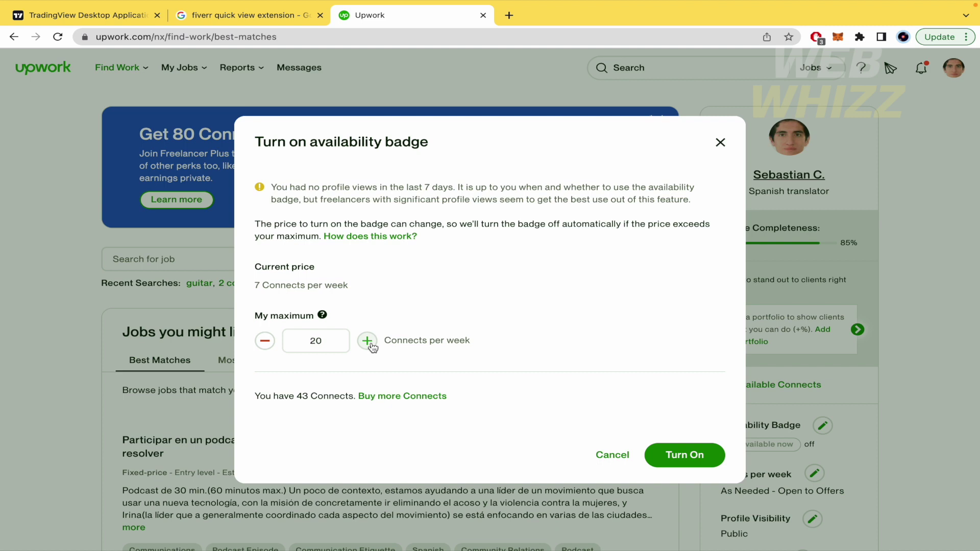